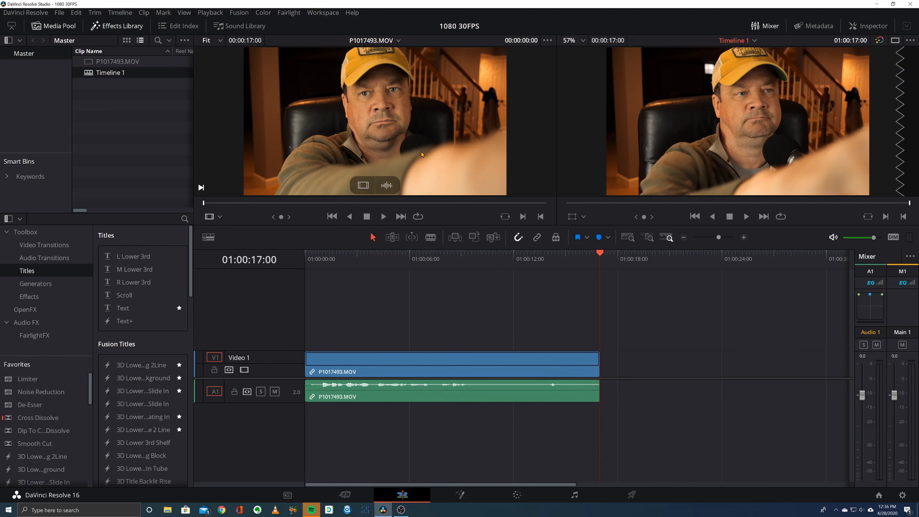
- On the Color page with the playhead at 01:00:08:01, white balance the clip by sampling the white of the eye
{"action": "left_click", "coordinate": [445, 255]}
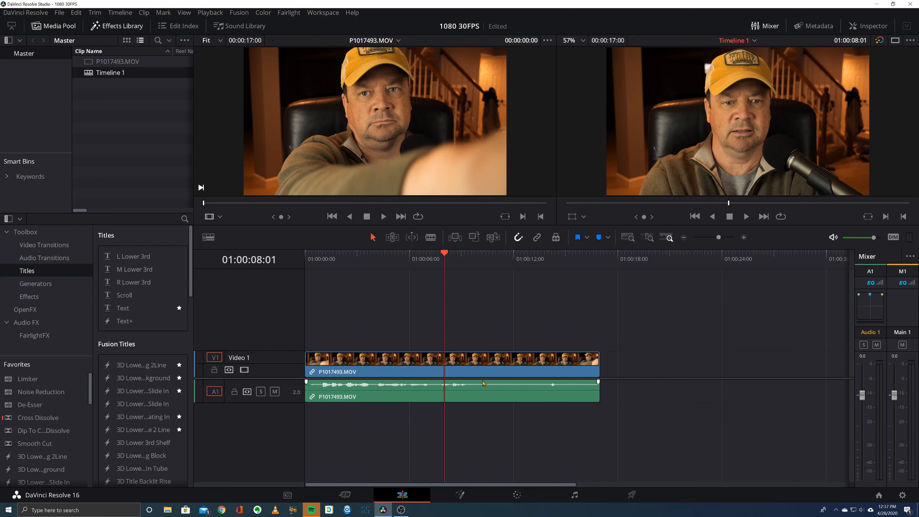
{"action": "left_click", "coordinate": [517, 496]}
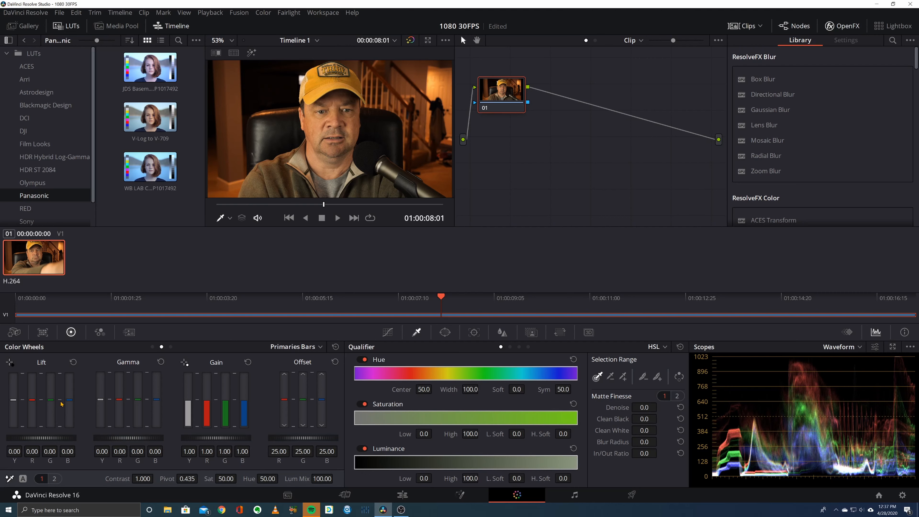
{"action": "left_click", "coordinate": [7, 480]}
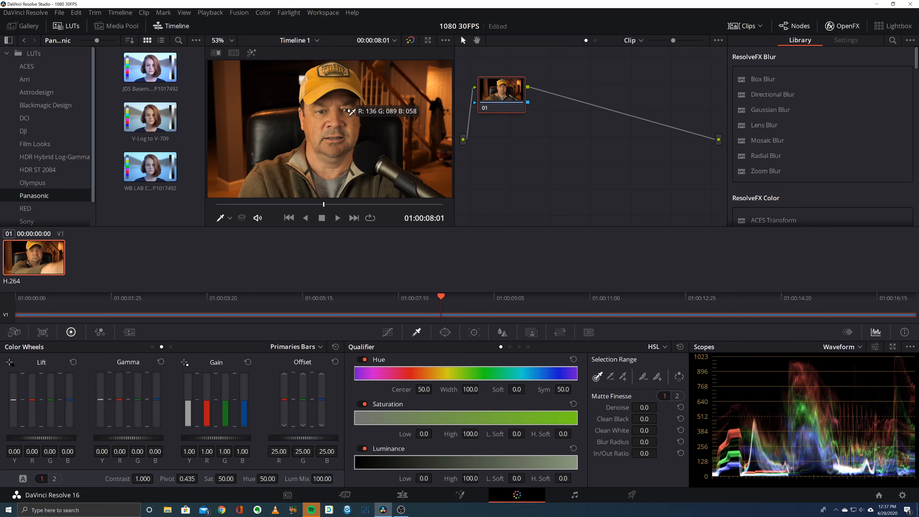
{"action": "scroll", "coordinate": [342, 113], "scroll_direction": "up", "scroll_amount": 3}
{"action": "scroll", "coordinate": [336, 113], "scroll_direction": "up", "scroll_amount": 4}
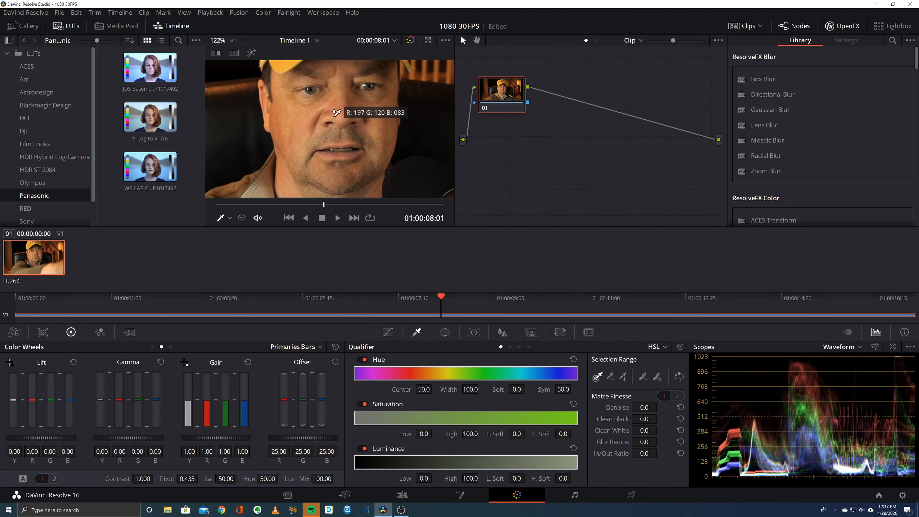
{"action": "scroll", "coordinate": [328, 107], "scroll_direction": "down", "scroll_amount": 1}
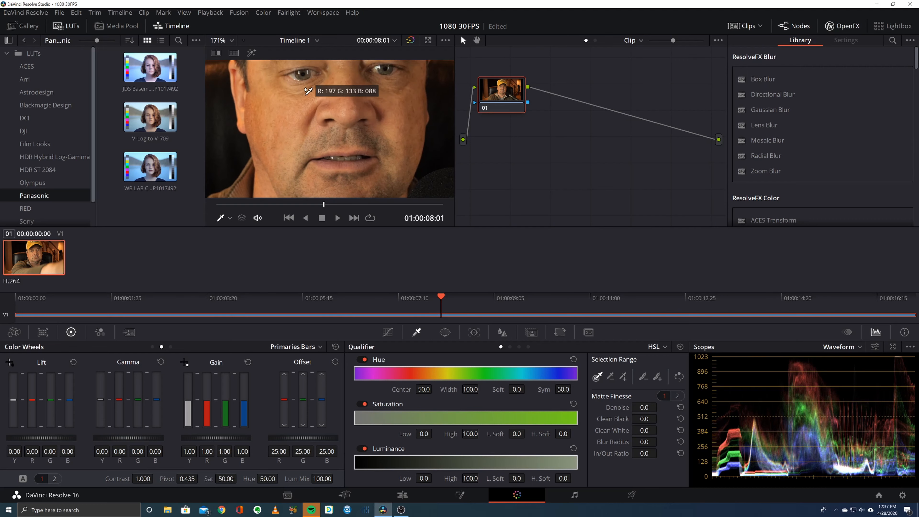
{"action": "left_click", "coordinate": [295, 72]}
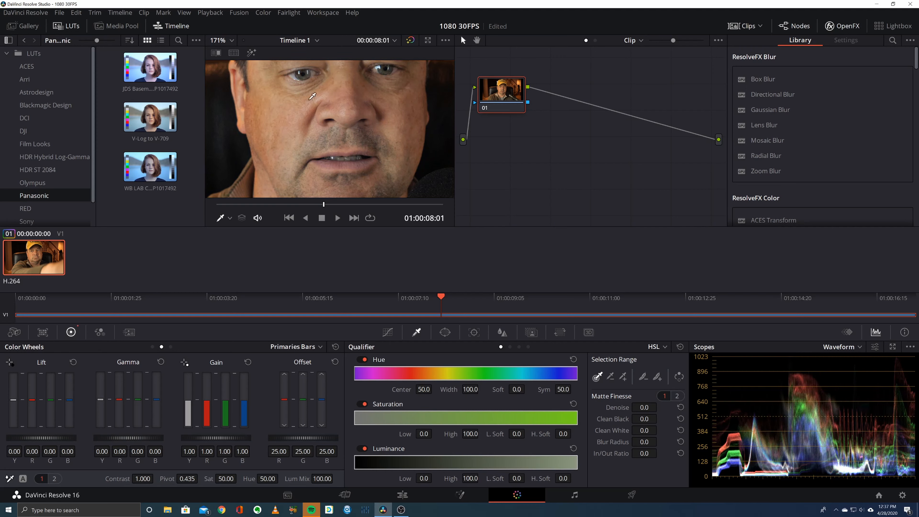
{"action": "scroll", "coordinate": [362, 149], "scroll_direction": "down", "scroll_amount": 6}
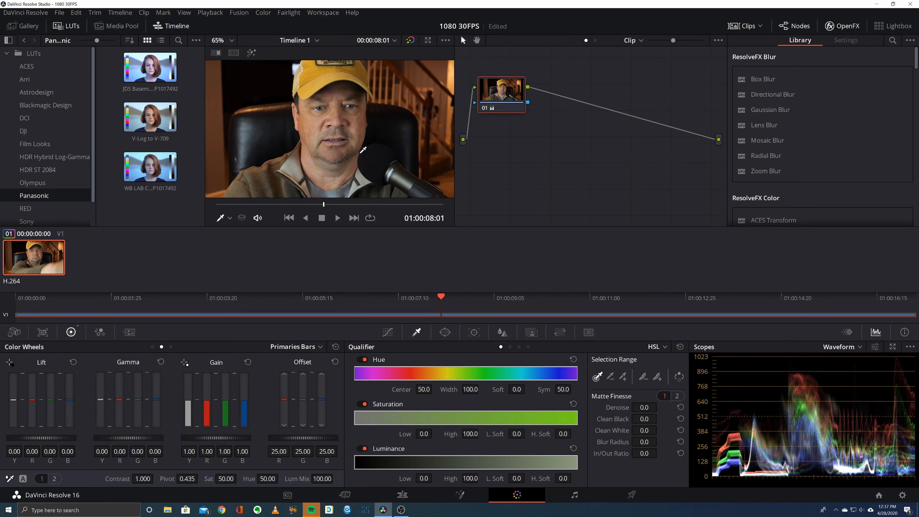
{"action": "scroll", "coordinate": [362, 150], "scroll_direction": "down", "scroll_amount": 3}
{"action": "scroll", "coordinate": [362, 149], "scroll_direction": "up", "scroll_amount": 3}
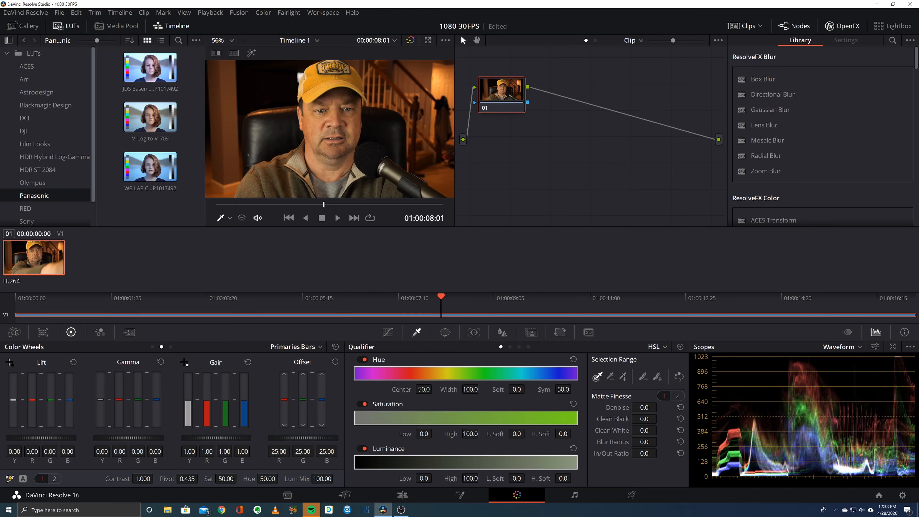
{"action": "scroll", "coordinate": [319, 110], "scroll_direction": "up", "scroll_amount": 1}
{"action": "scroll", "coordinate": [319, 111], "scroll_direction": "up", "scroll_amount": 2}
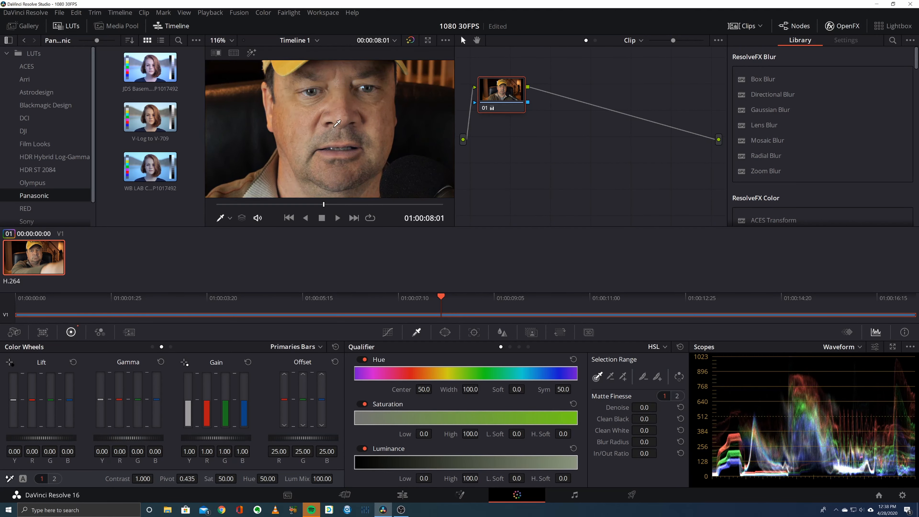
{"action": "scroll", "coordinate": [338, 123], "scroll_direction": "down", "scroll_amount": 4}
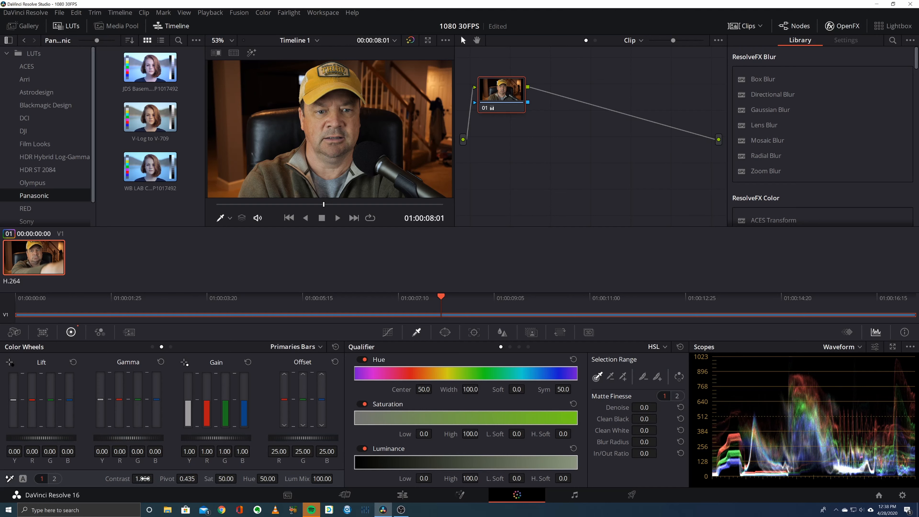
- Set node 01's contrast to 1.070, gamma to 0.04 on all channels and saturation to 55.40
{"action": "left_click_drag", "start_coordinate": [145, 478], "coordinate": [155, 477]}
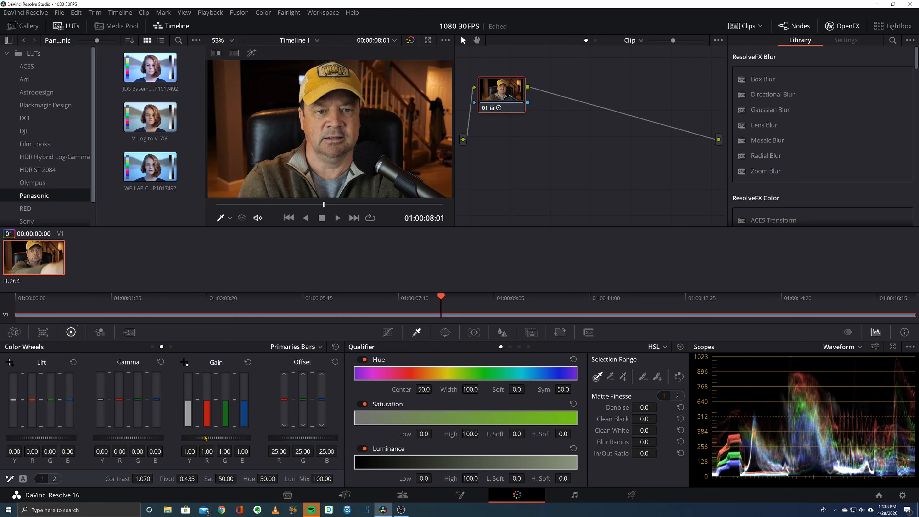
{"action": "left_click_drag", "start_coordinate": [125, 441], "coordinate": [134, 440]}
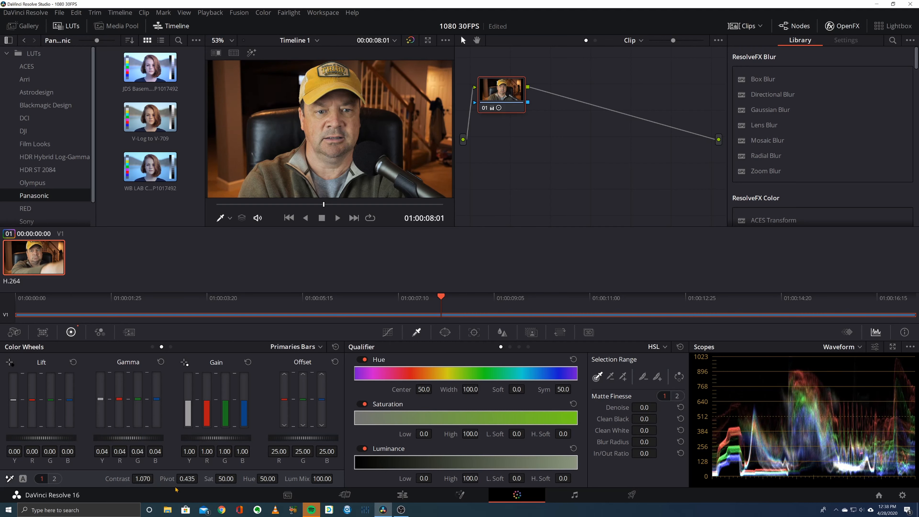
{"action": "left_click_drag", "start_coordinate": [221, 479], "coordinate": [239, 477]}
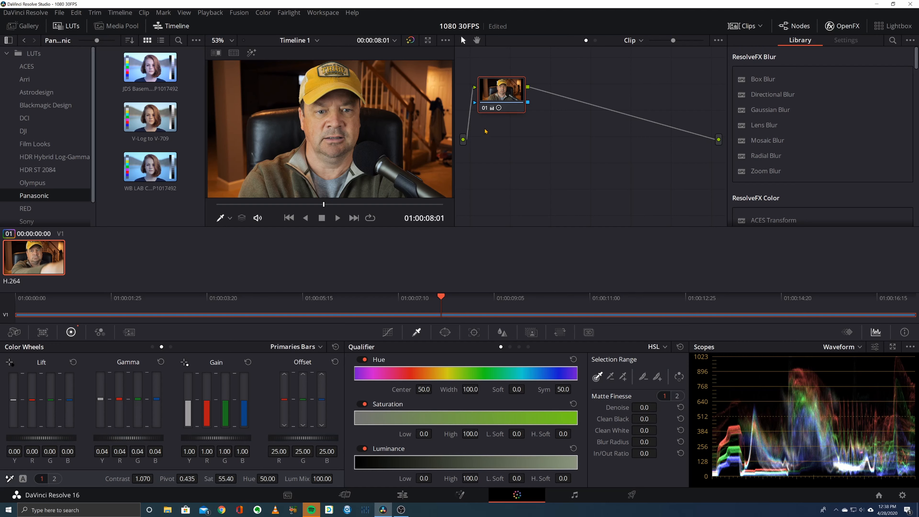
- Compare the image with and without node 01's correction by switching the node off and on
{"action": "left_click", "coordinate": [485, 109]}
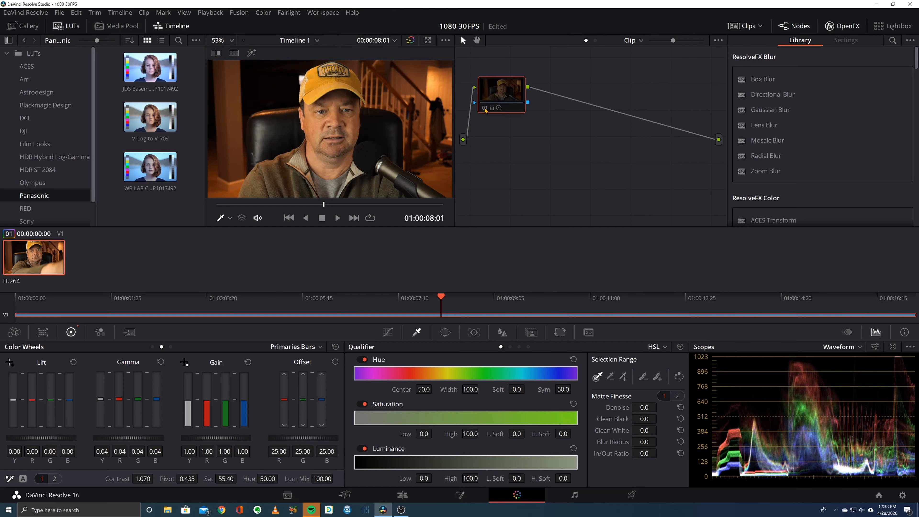
{"action": "left_click", "coordinate": [485, 109]}
{"action": "left_click", "coordinate": [485, 109]}
{"action": "left_click", "coordinate": [484, 109]}
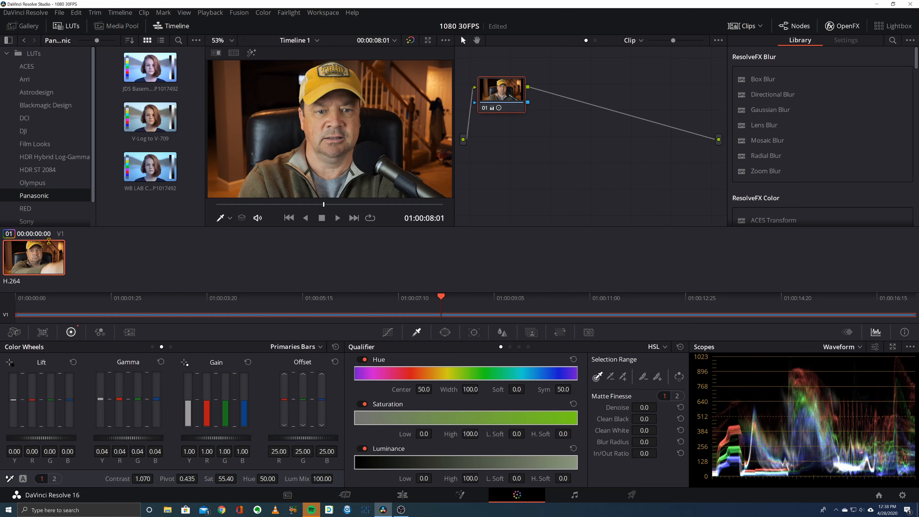
- Generate a 33-point-cube 3D LUT from the graded clip and save it as "Test Lut For Video" in the Panasonic LUT folder
{"action": "right_click", "coordinate": [54, 255]}
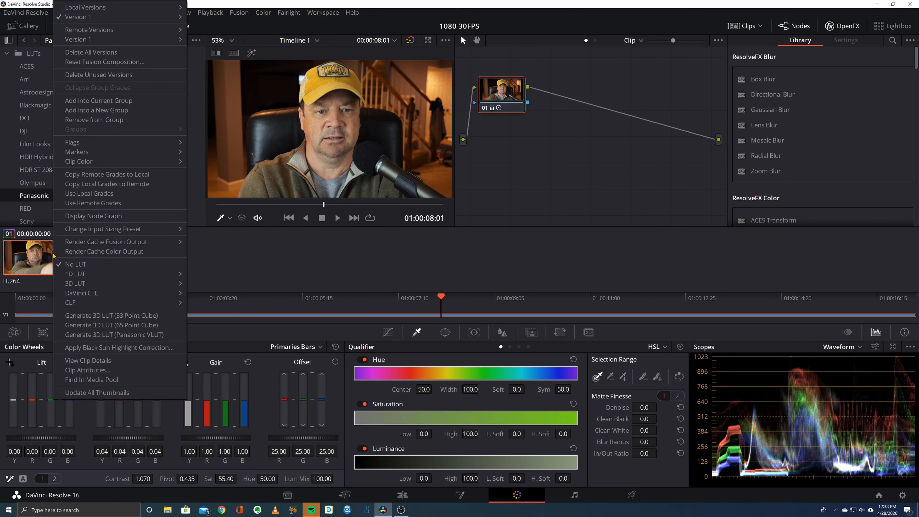
{"action": "left_click", "coordinate": [120, 315]}
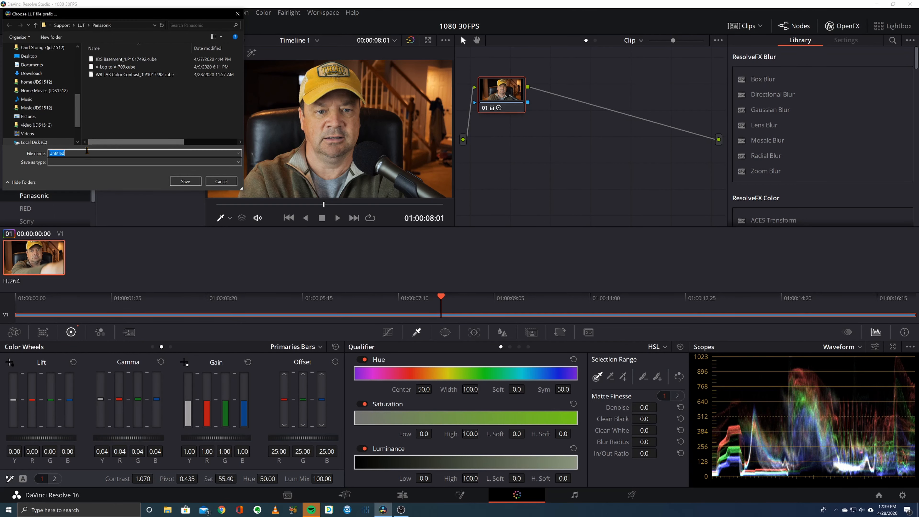
{"action": "type", "text": "Test Lut For Video"}
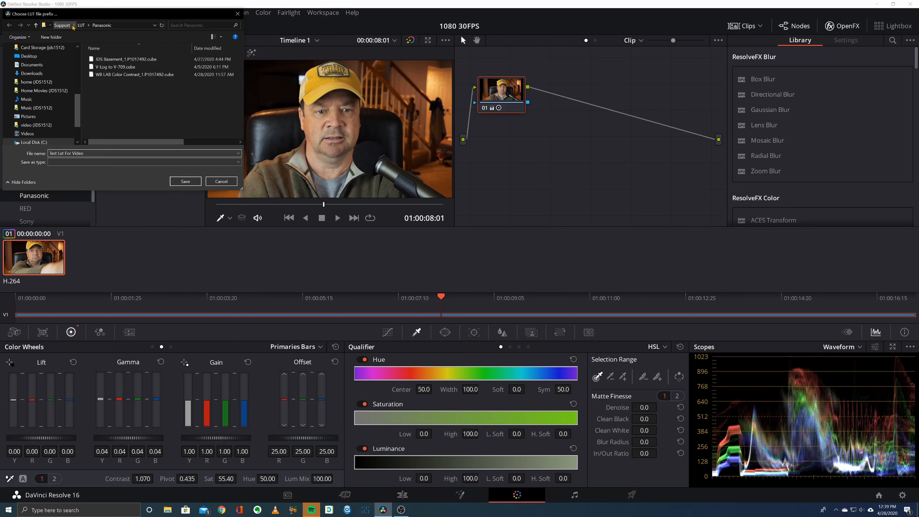
{"action": "left_click", "coordinate": [188, 183]}
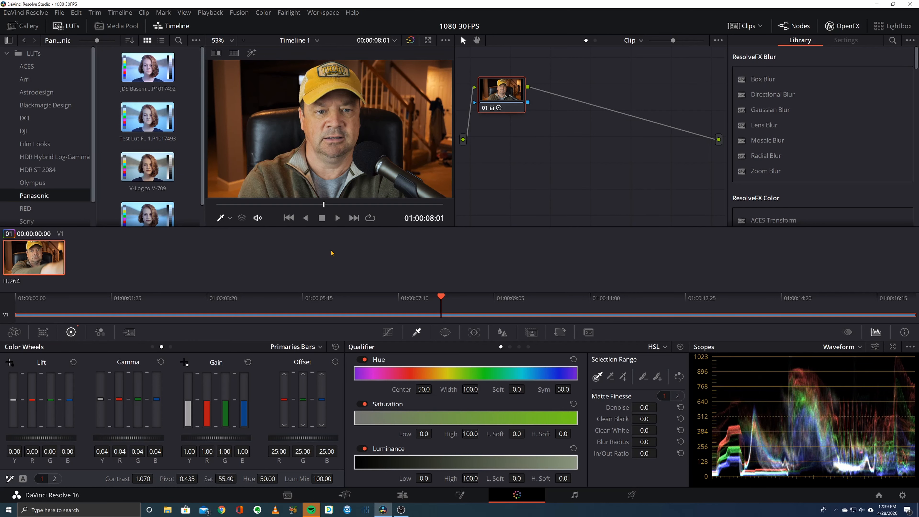
- On the Edit page, delete the graded clip from Timeline 1 and insert a fresh copy of P1017493.MOV from the media pool
{"action": "left_click", "coordinate": [403, 495]}
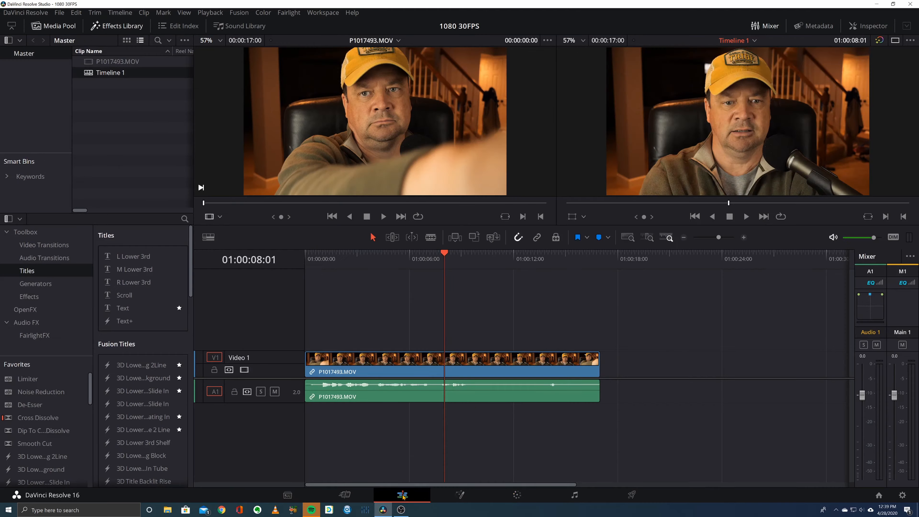
{"action": "left_click_drag", "start_coordinate": [385, 306], "coordinate": [424, 447]}
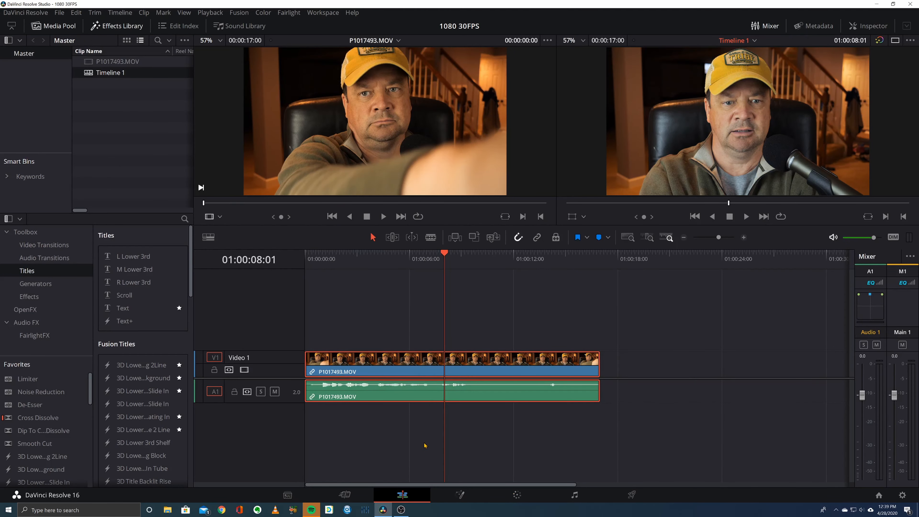
{"action": "key", "text": "Delete"}
{"action": "left_click", "coordinate": [133, 62]}
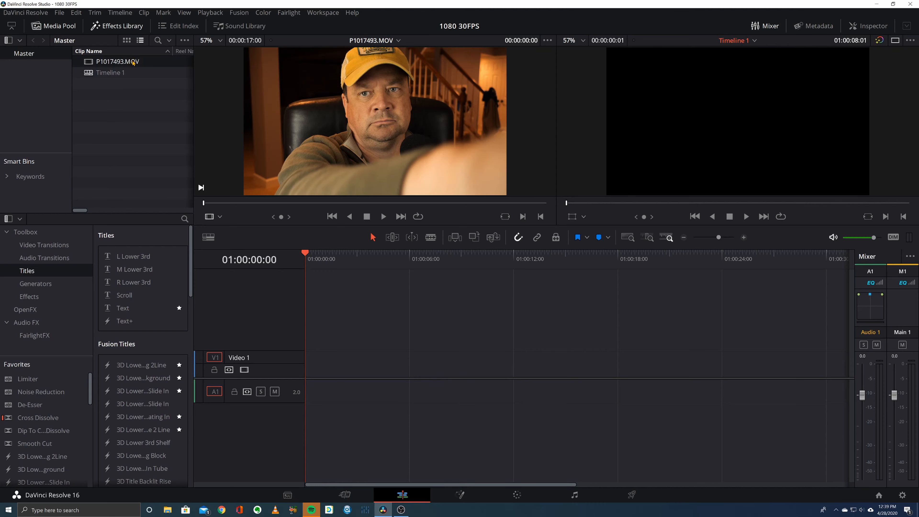
{"action": "key", "text": "F9"}
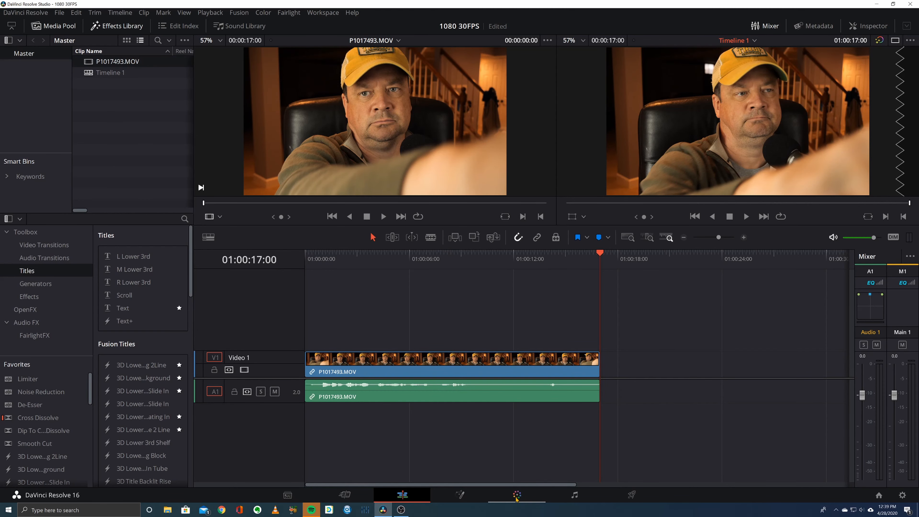
- On the Color page, apply the Test Lut For Video LUT to node 01 and move the playhead to 01:00:04:10
{"action": "left_click", "coordinate": [516, 495]}
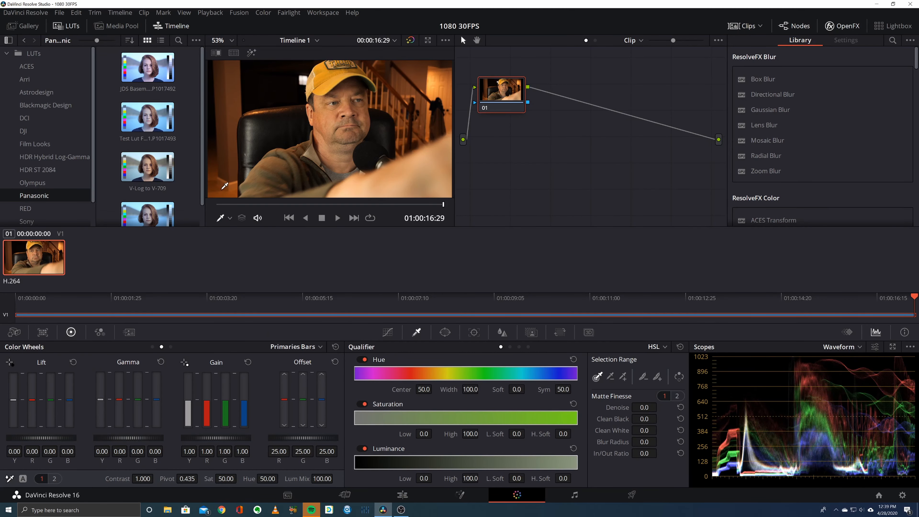
{"action": "left_click_drag", "start_coordinate": [136, 120], "coordinate": [512, 100]}
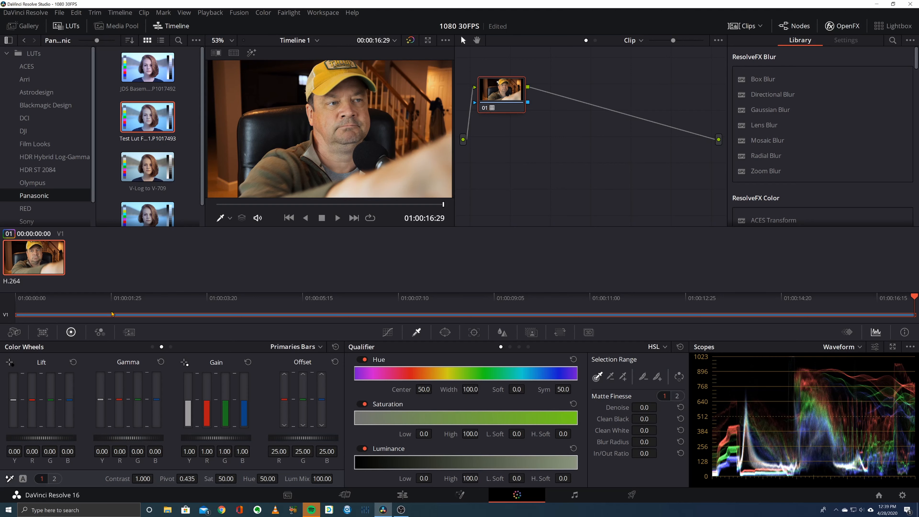
{"action": "left_click", "coordinate": [246, 297]}
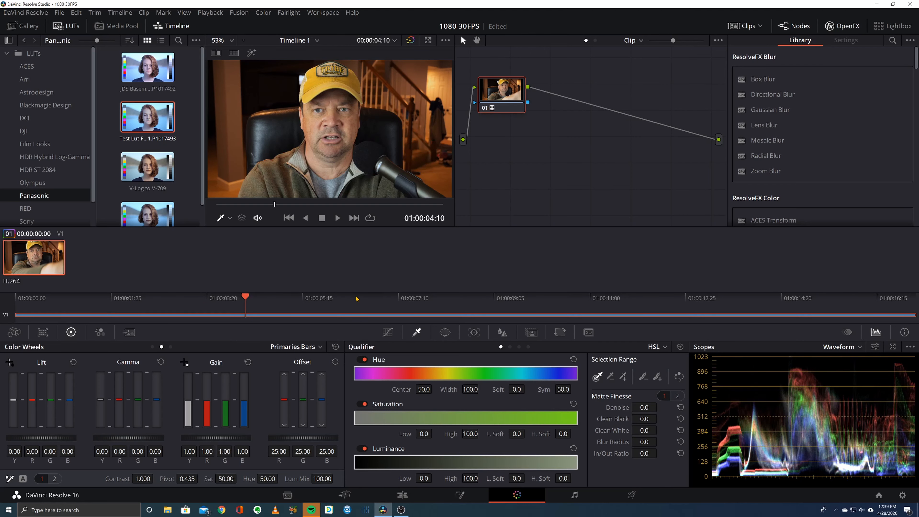
- Add a serial node after node 01 and label node 01 "Test Lut"
{"action": "left_click", "coordinate": [569, 101]}
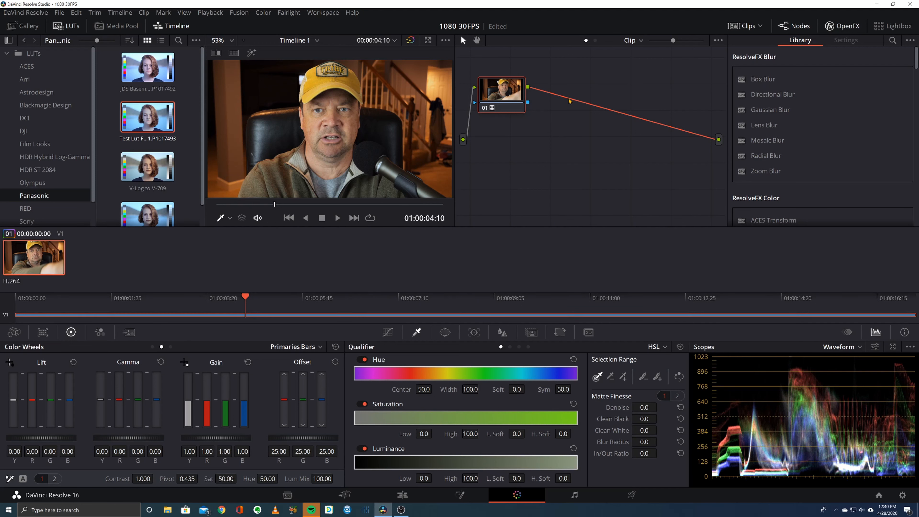
{"action": "key", "text": "alt+s"}
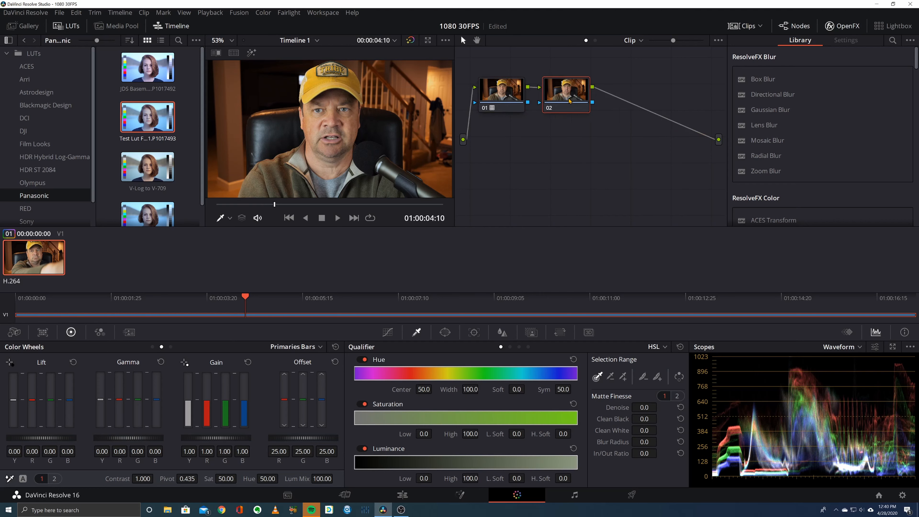
{"action": "right_click", "coordinate": [494, 95]}
{"action": "left_click", "coordinate": [517, 114]}
{"action": "type", "text": "L"}
{"action": "key", "text": "BackSpace"}
{"action": "type", "text": "Test Lut"}
{"action": "key", "text": "Return"}
- Label node 02 "LAB" and set its color space to Lab (CIE)
{"action": "right_click", "coordinate": [580, 98]}
{"action": "left_click", "coordinate": [607, 121]}
{"action": "type", "text": "LAB"}
{"action": "key", "text": "Return"}
{"action": "right_click", "coordinate": [567, 99]}
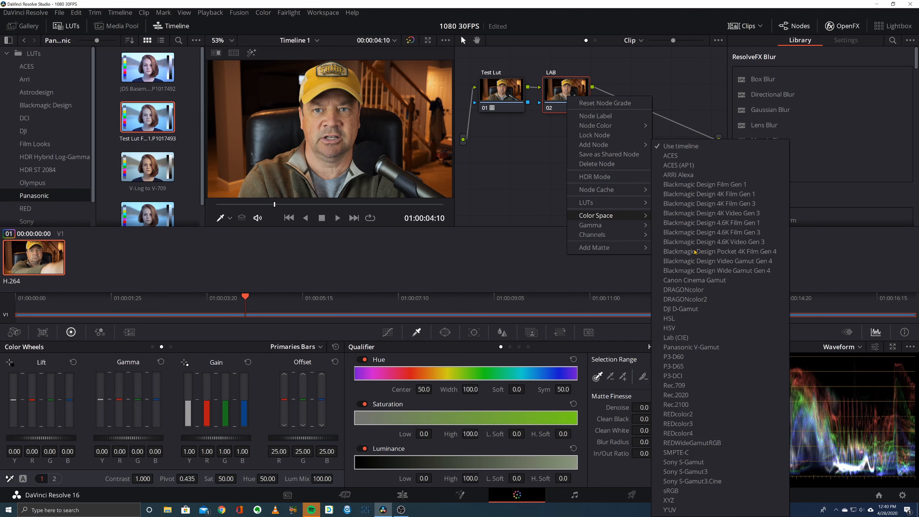
{"action": "left_click", "coordinate": [676, 338]}
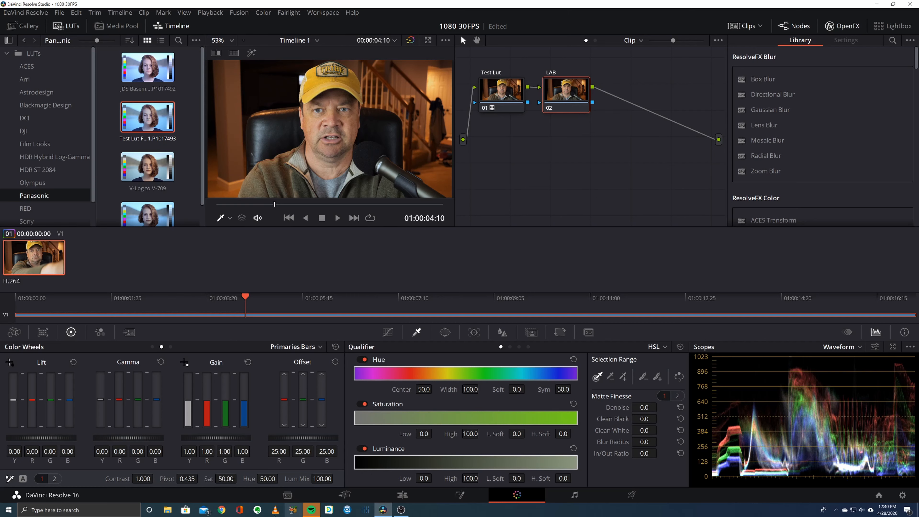
- Try out the shadows and highlights adjustments on the LAB node, resetting the primaries after each one
{"action": "left_click", "coordinate": [54, 478]}
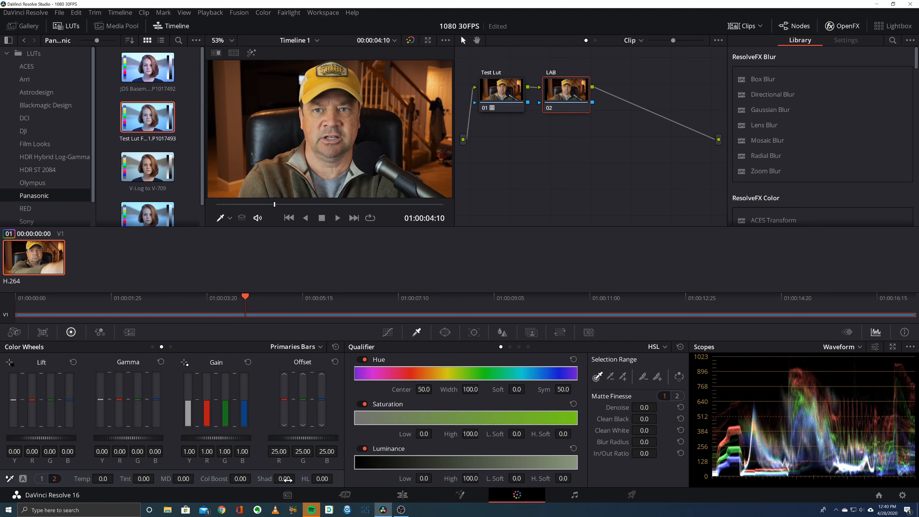
{"action": "left_click_drag", "start_coordinate": [288, 480], "coordinate": [297, 478]}
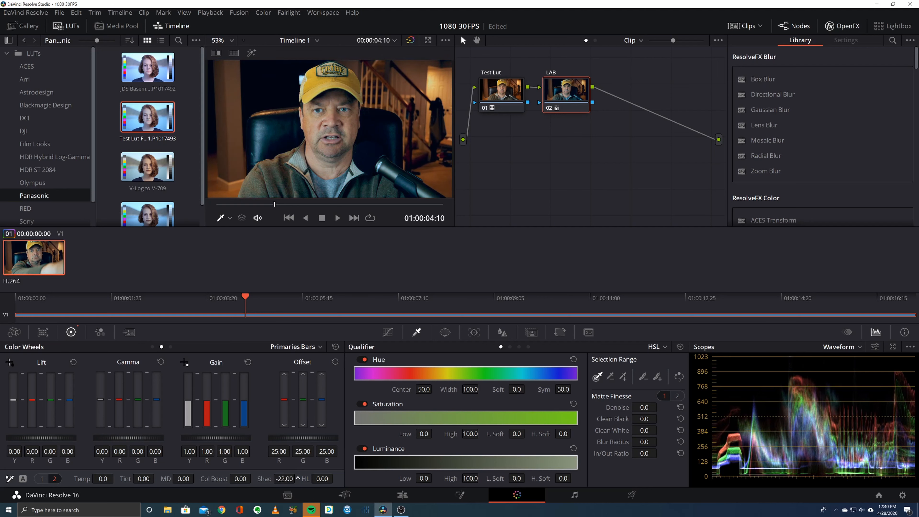
{"action": "left_click", "coordinate": [336, 346]}
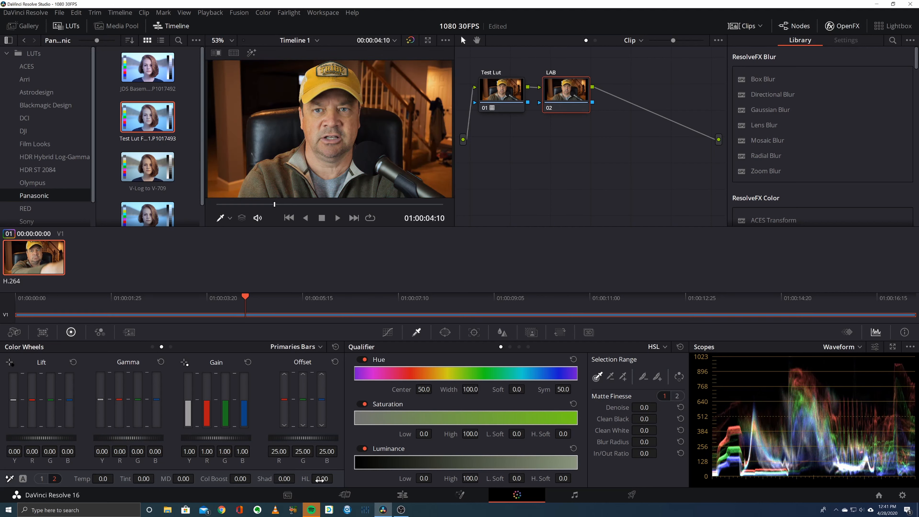
{"action": "left_click_drag", "start_coordinate": [319, 479], "coordinate": [335, 479]}
{"action": "left_click", "coordinate": [335, 347]}
- Set the LAB node's shadows to -33.50 and highlights to 27.00, and save the project
{"action": "left_click_drag", "start_coordinate": [284, 478], "coordinate": [269, 478]}
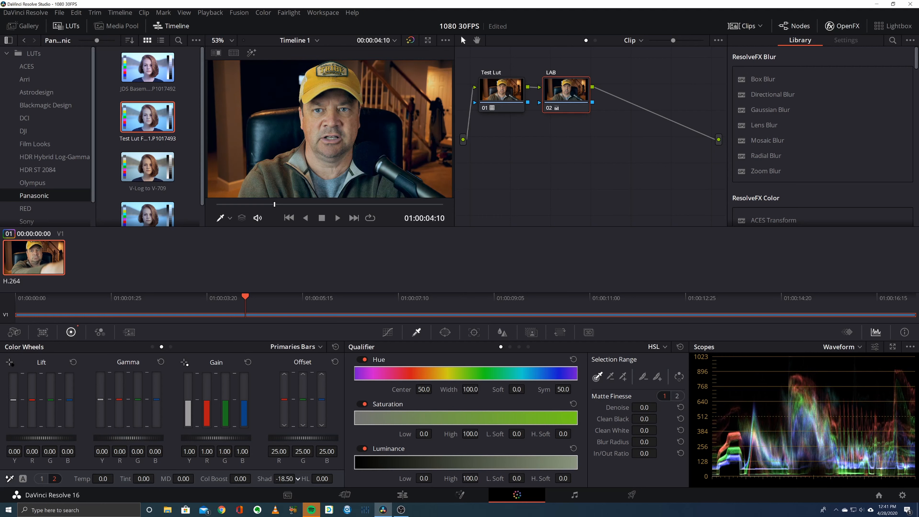
{"action": "mouse_move", "coordinate": [322, 478]}
{"action": "left_mouse_down"}
{"action": "mouse_move", "coordinate": [335, 478]}
{"action": "mouse_move", "coordinate": [263, 478]}
{"action": "mouse_move", "coordinate": [323, 478]}
{"action": "left_mouse_up"}
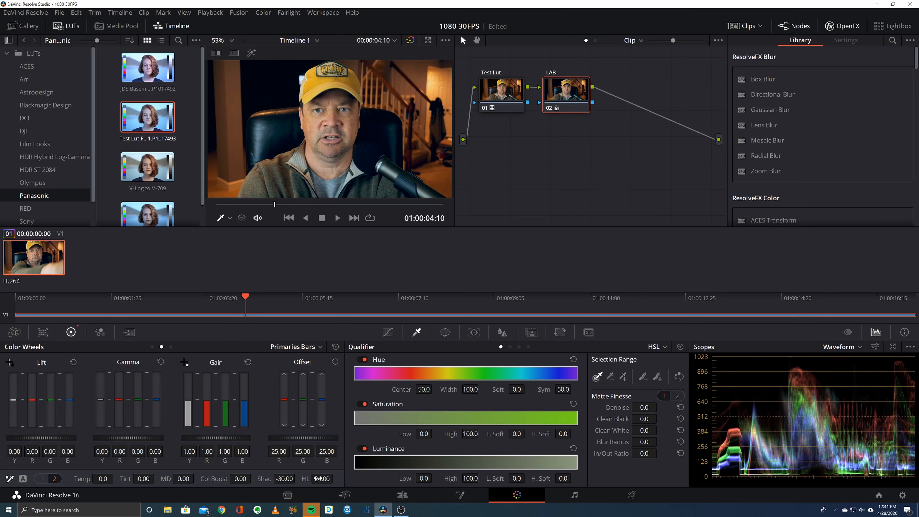
{"action": "left_click_drag", "start_coordinate": [284, 478], "coordinate": [320, 480]}
{"action": "key", "text": "ctrl+s"}
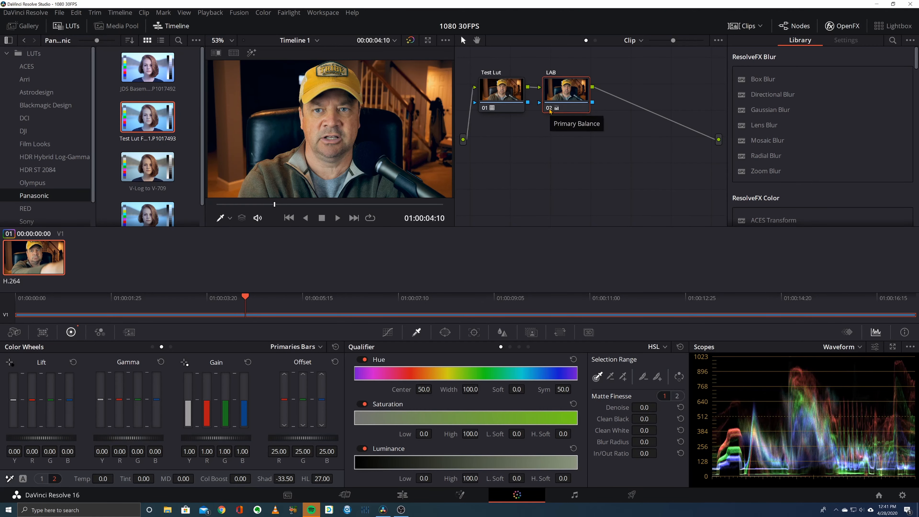
- Compare the image with and without the LAB node by repeatedly switching it off and on
{"action": "left_click", "coordinate": [549, 108]}
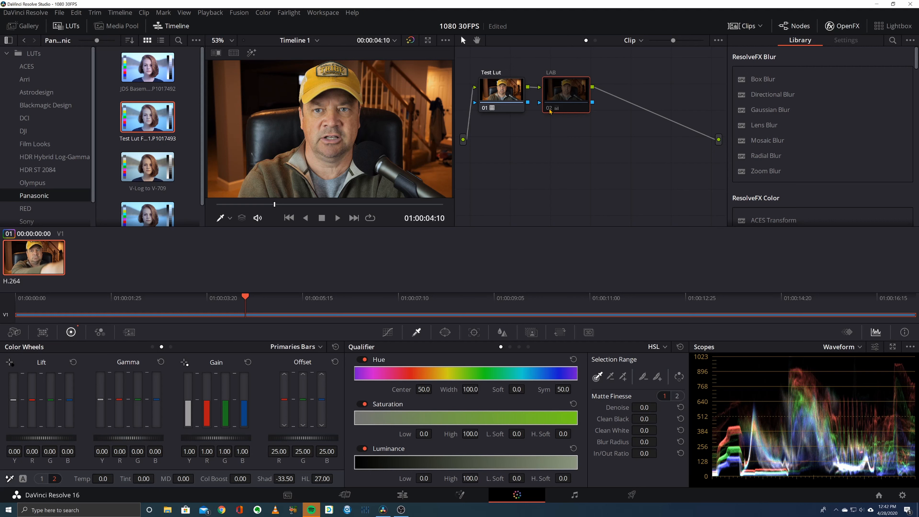
{"action": "left_click", "coordinate": [549, 109]}
{"action": "left_click", "coordinate": [549, 110]}
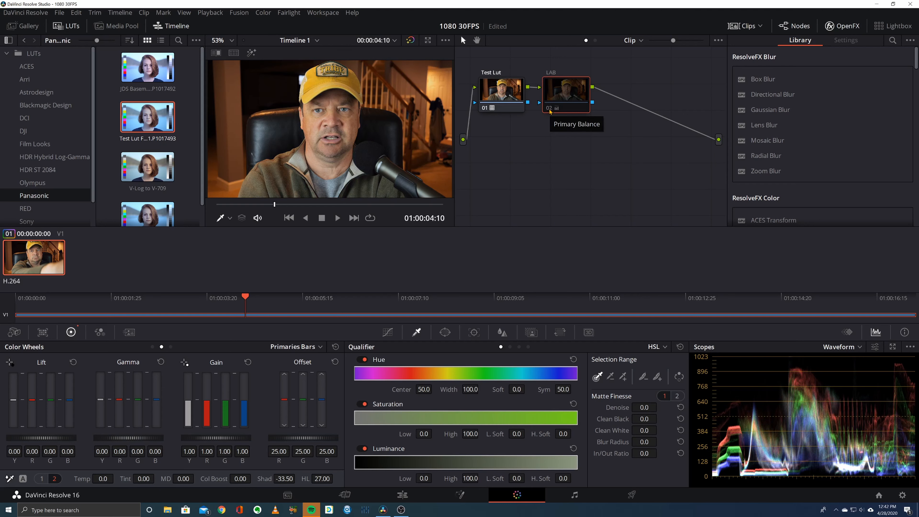
{"action": "left_click", "coordinate": [549, 110]}
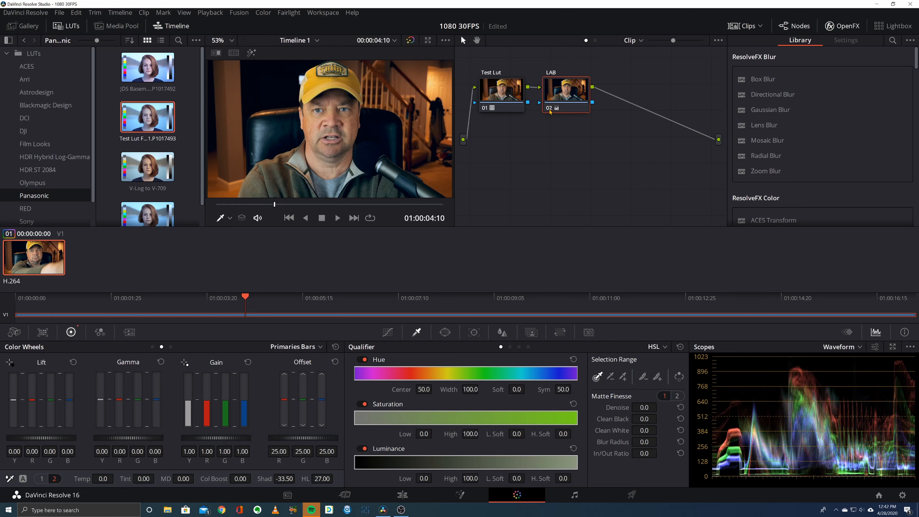
{"action": "left_click", "coordinate": [549, 109]}
{"action": "left_click", "coordinate": [549, 110]}
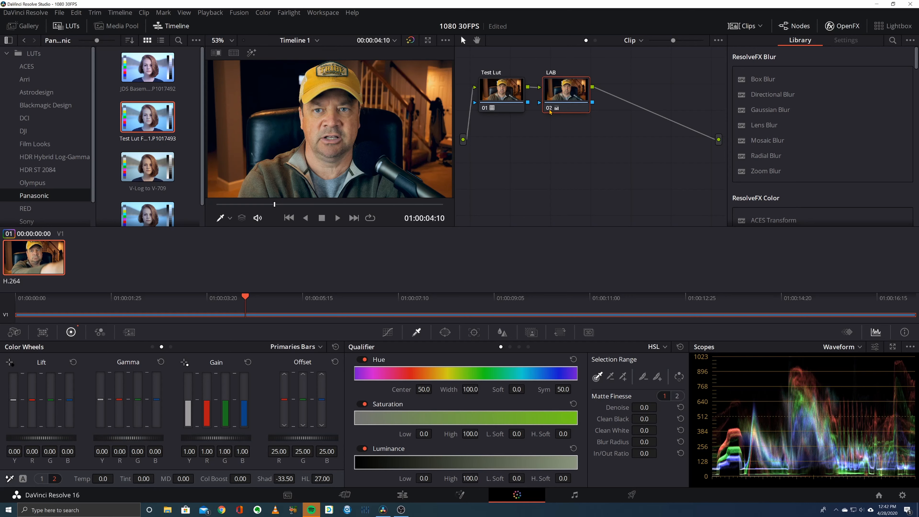